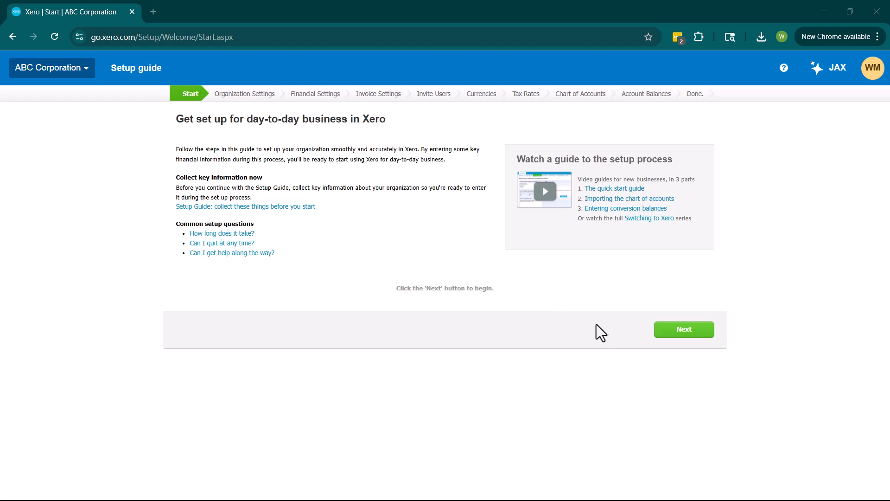
Step: Start organization details and change the display name from ABC Corporation to ABC Creative
click(676, 329)
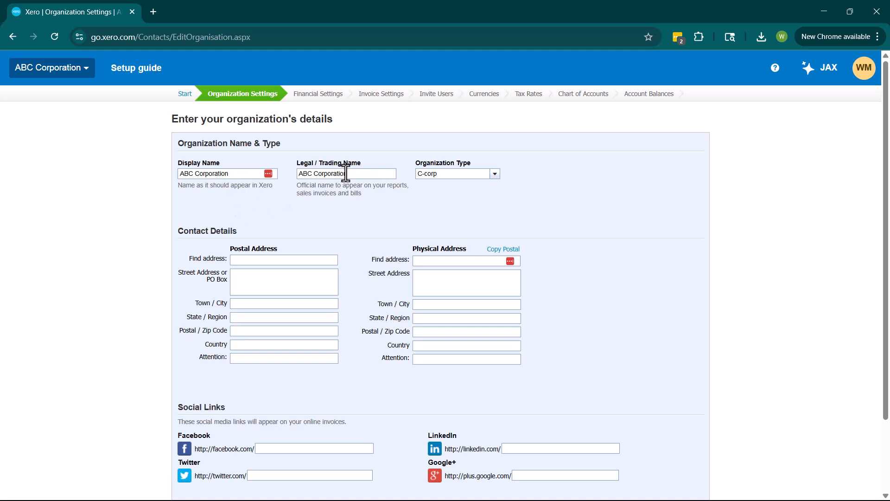
click(251, 175)
key(BackSpace)
key(BackSpace)
key(BackSpace)
key(BackSpace)
key(BackSpace)
key(BackSpace)
key(BackSpace)
key(BackSpace)
key(BackSpace)
key(BackSpace)
text(reative)
Step: Choose 'LLC taxed as an S-corp' from the Organization Type list, replacing C-corp
click(495, 175)
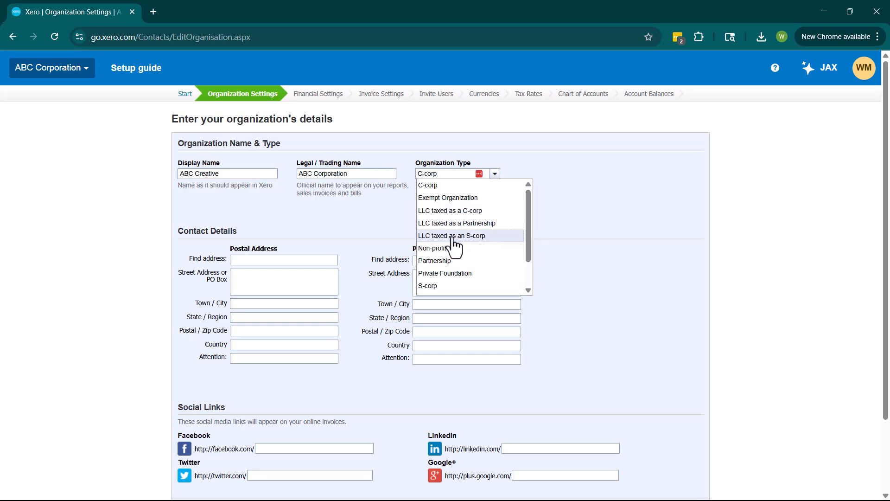
scroll(454, 253, down, 3)
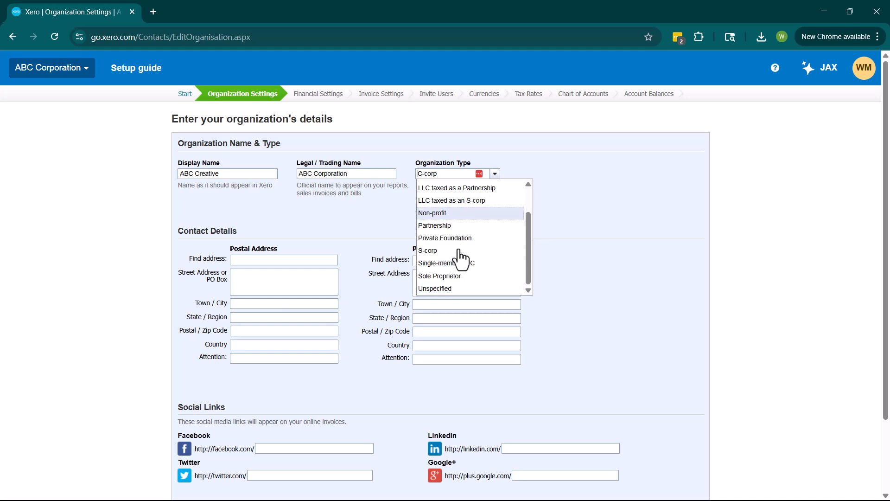
scroll(452, 265, down, 2)
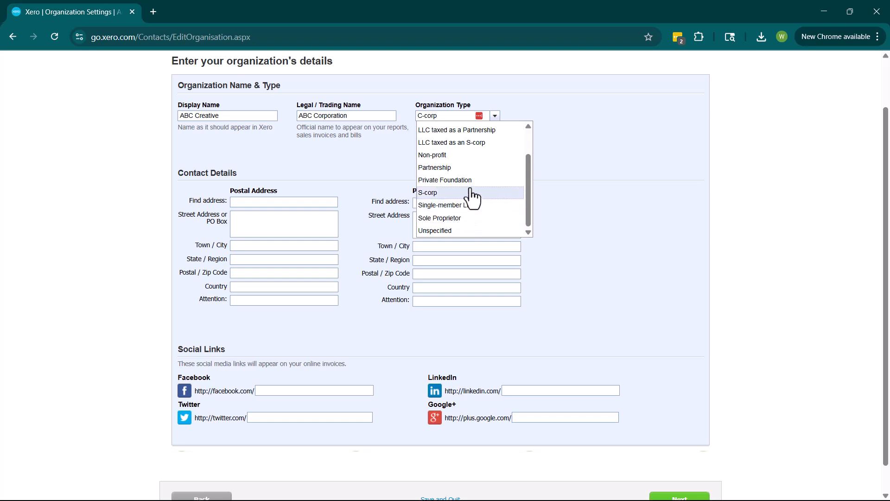
click(478, 143)
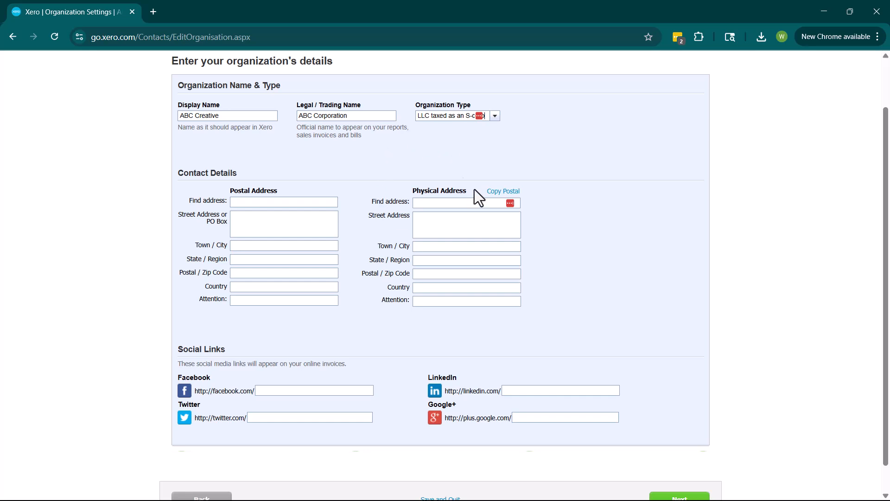
scroll(394, 193, down, 1)
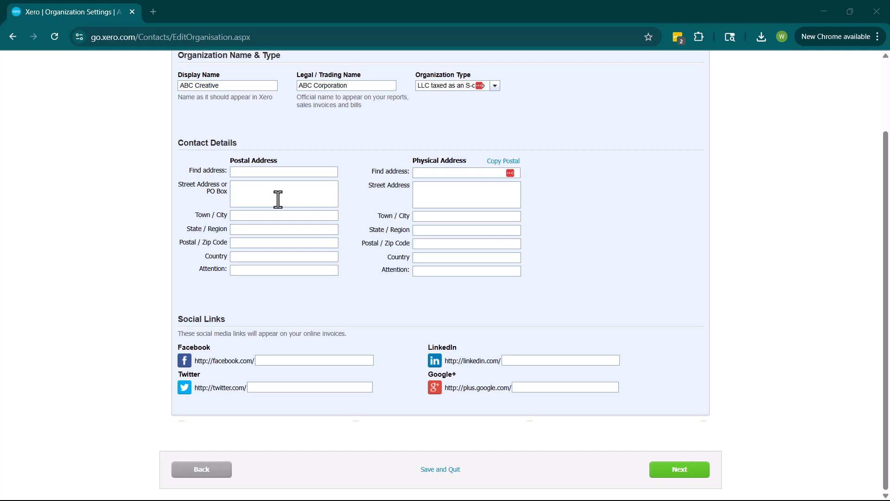
click(279, 172)
click(276, 198)
click(273, 216)
text(Pleasan)
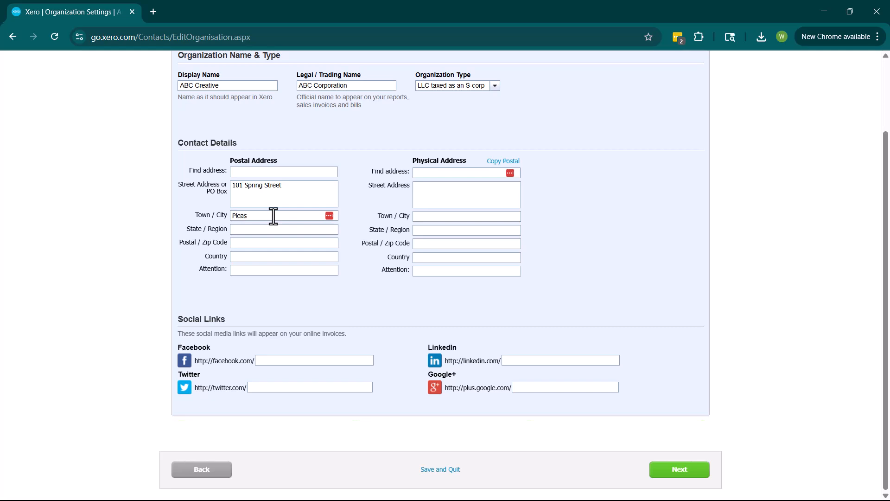
text(tview)
click(272, 229)
text(Ohio)
Step: Add postal zip 45021 and country United States, then copy it as the physical address
click(275, 245)
text(45021)
click(275, 257)
text(United States)
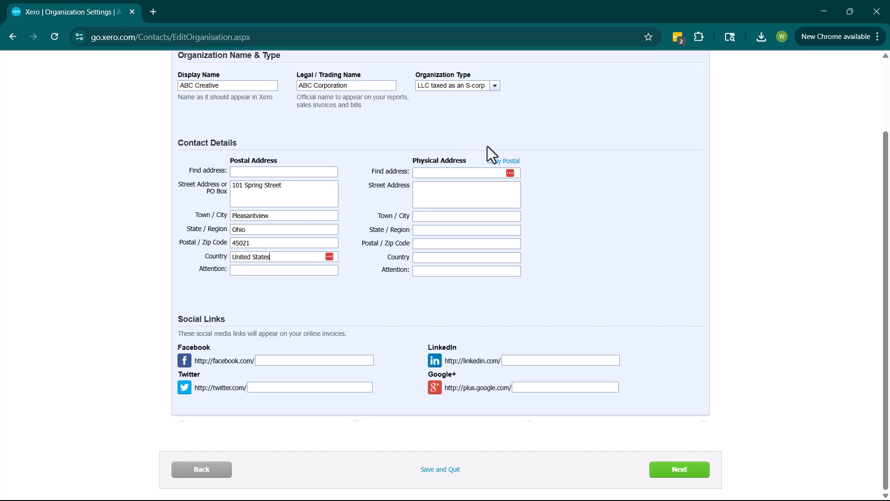
click(500, 161)
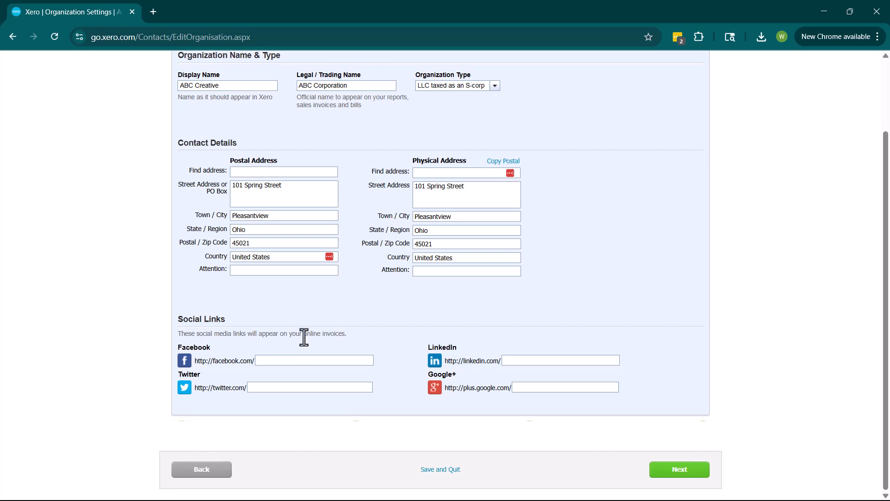
click(668, 474)
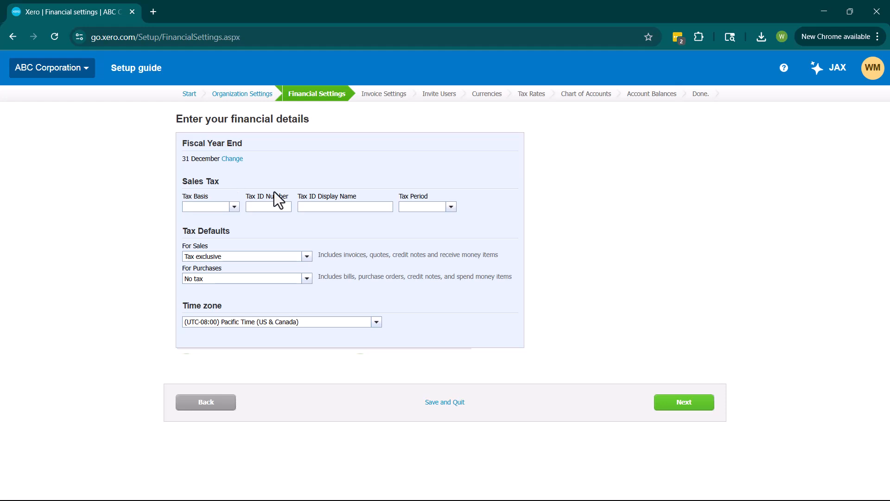
Step: Open the Tax Basis dropdown on the Financial Settings step
click(233, 207)
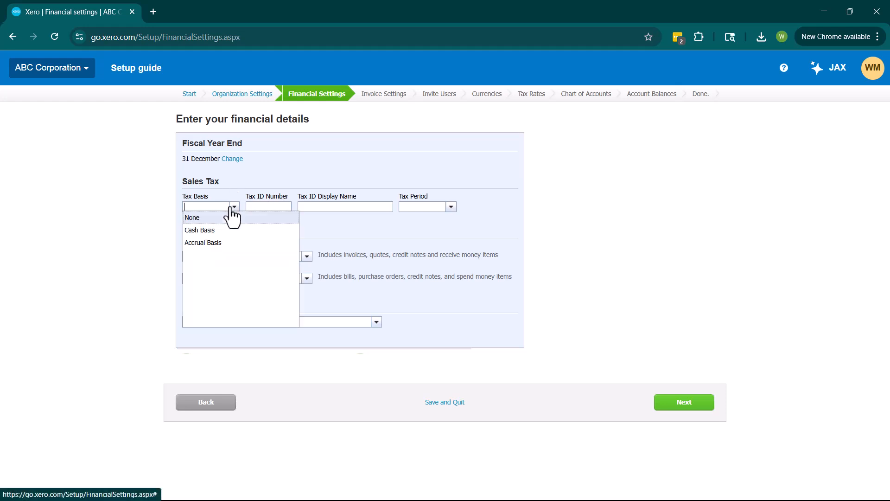
Step: Change the tax basis from Cash Basis to None, keeping the Pacific Time zone
click(210, 230)
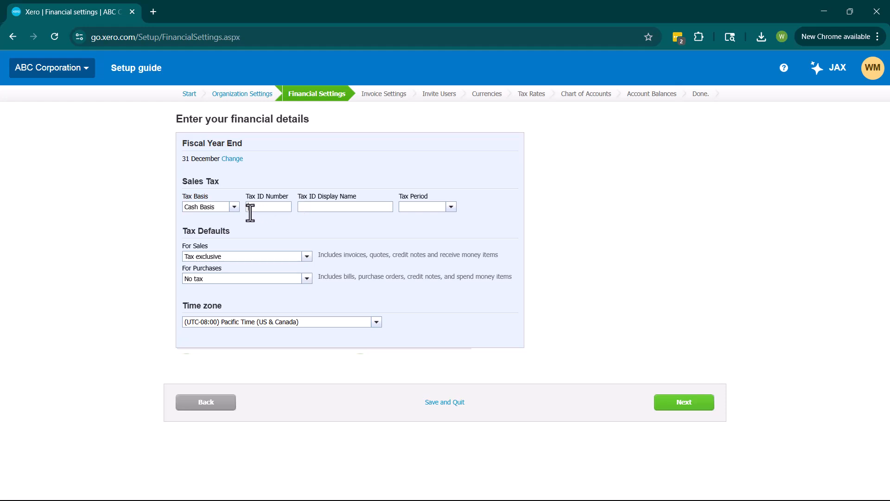
click(451, 208)
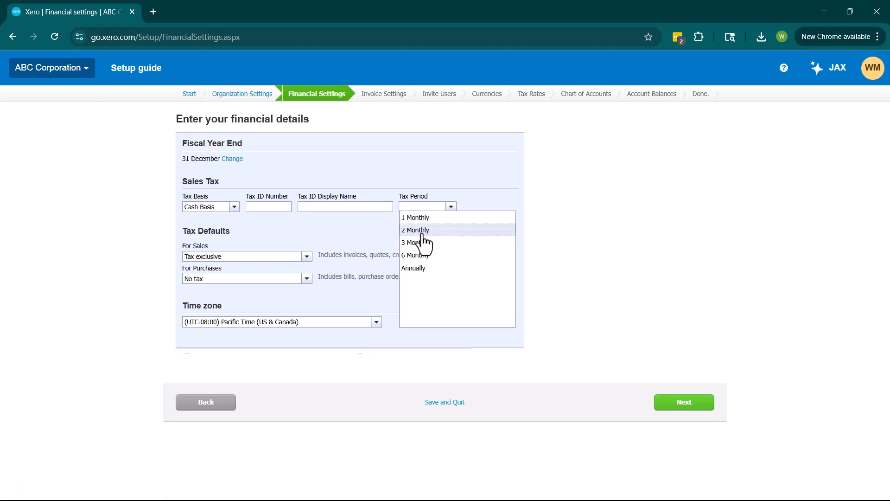
click(324, 224)
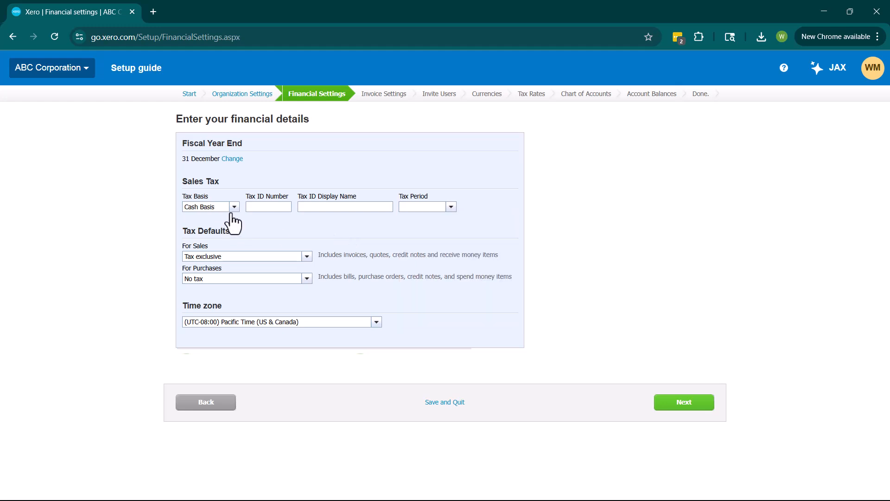
click(233, 208)
click(215, 218)
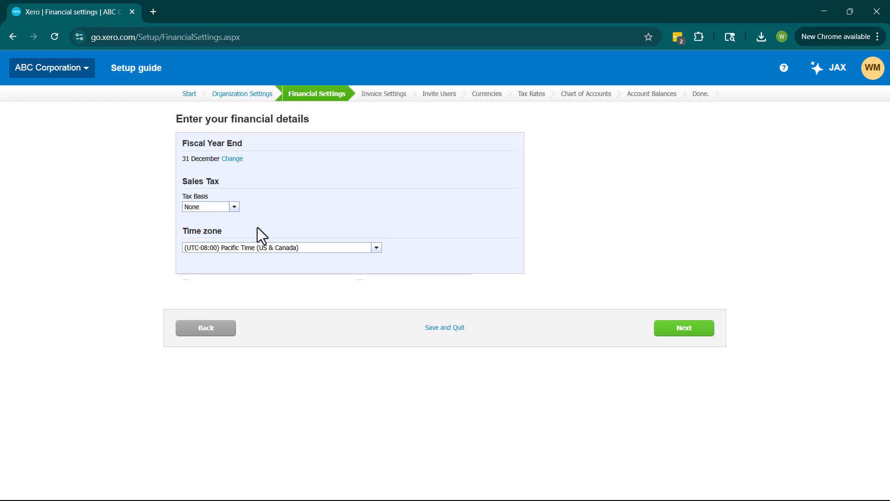
click(377, 248)
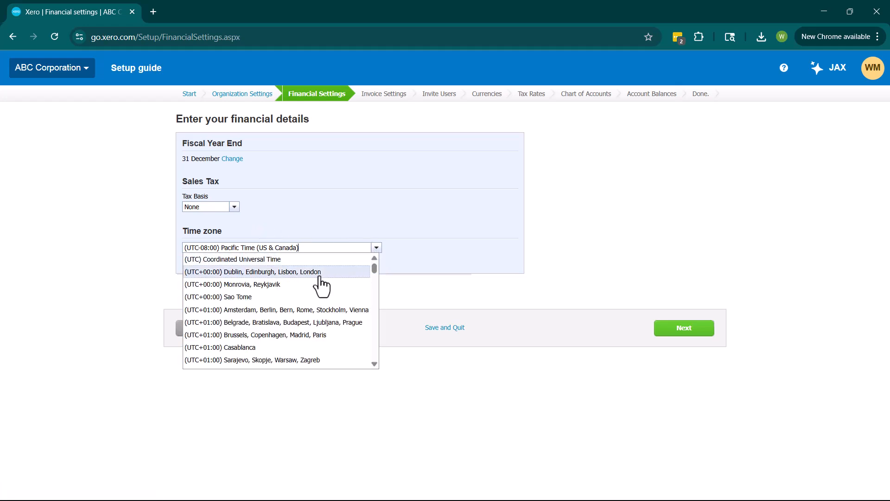
click(380, 234)
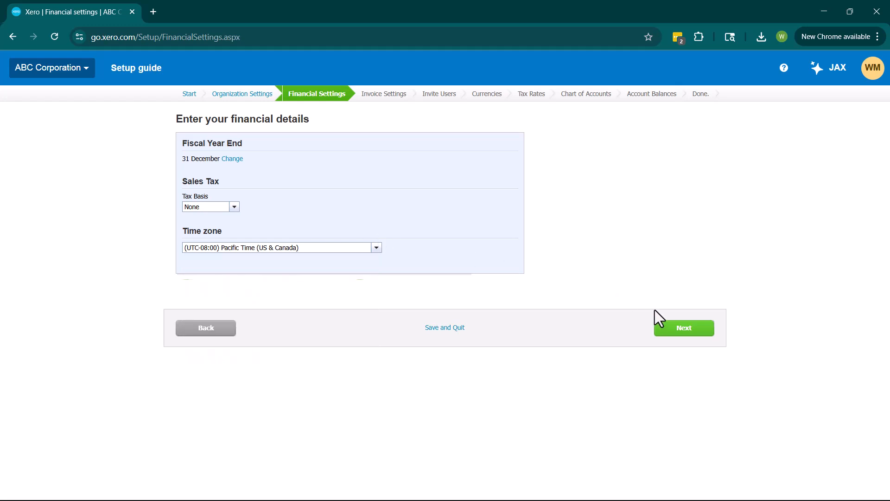
Step: Move to Invoice Settings and answer Yes to sending invoices, revealing the Standard template
click(666, 326)
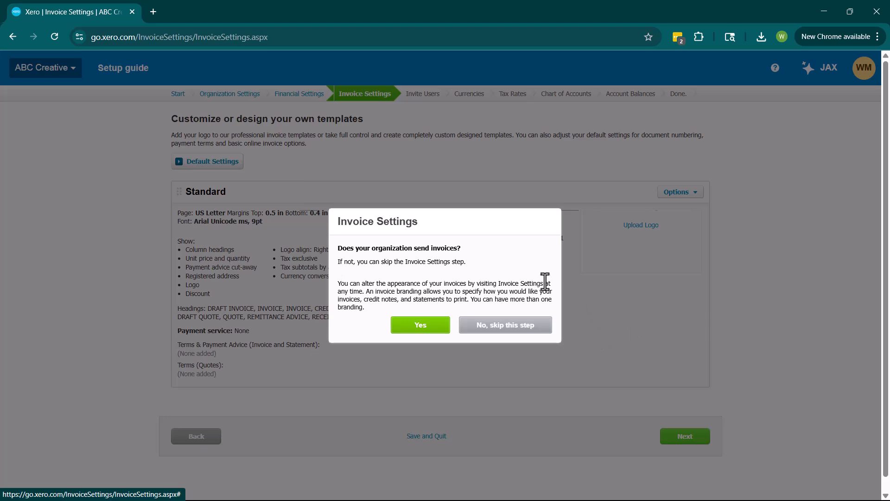
click(420, 327)
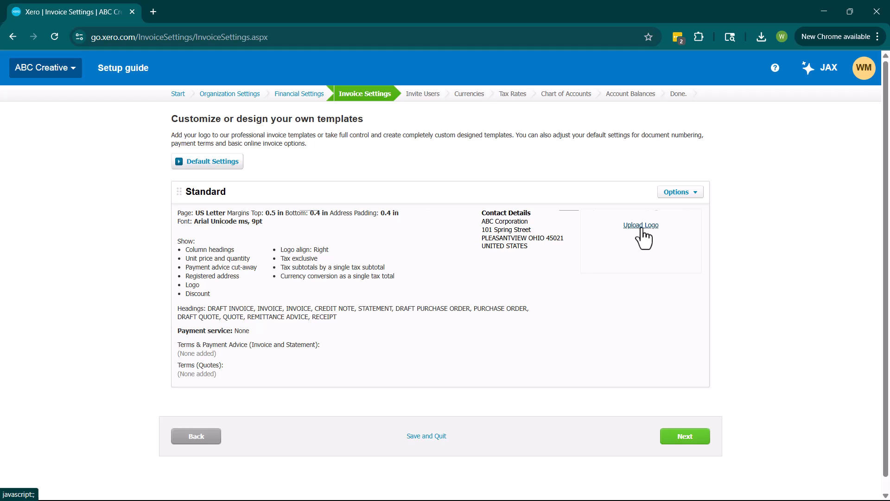
click(671, 193)
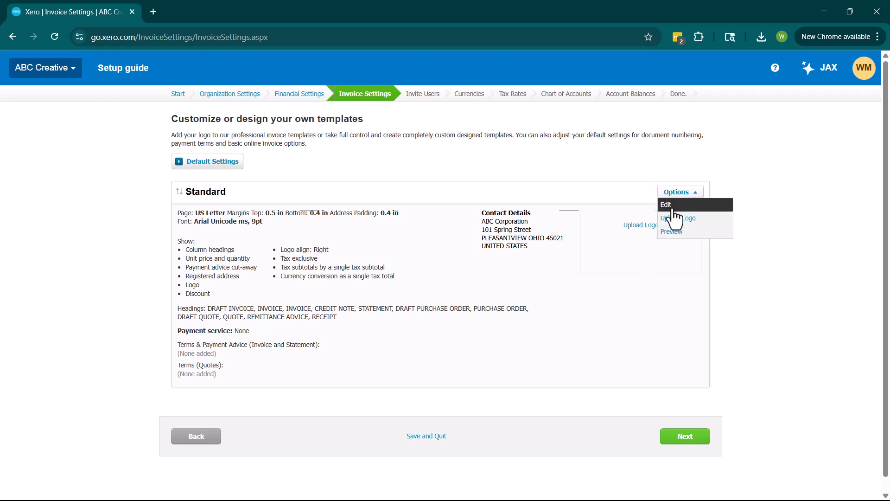
click(672, 204)
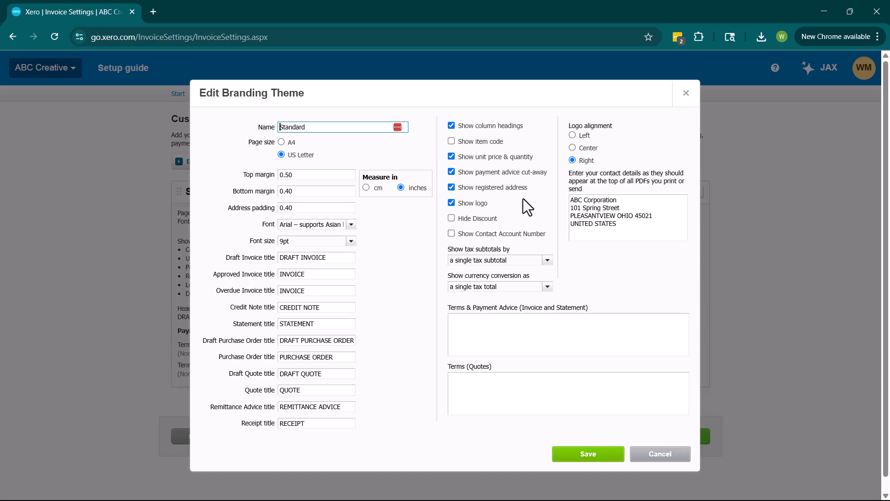
click(688, 94)
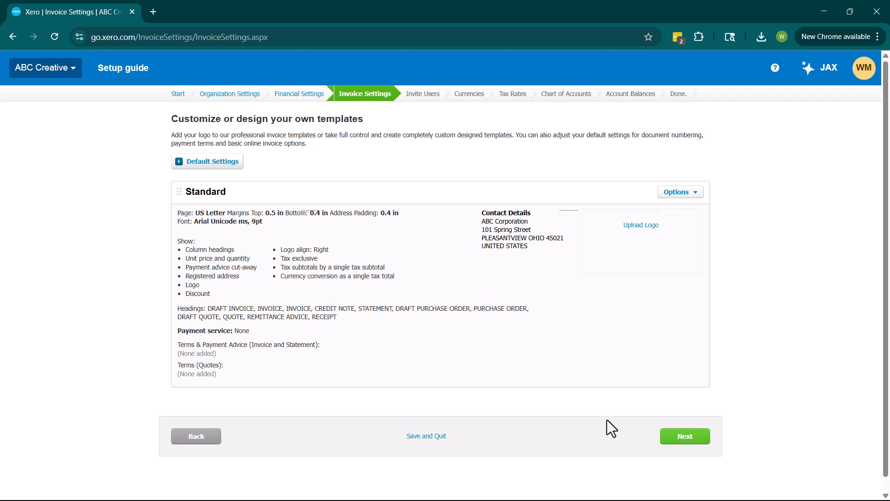
click(690, 440)
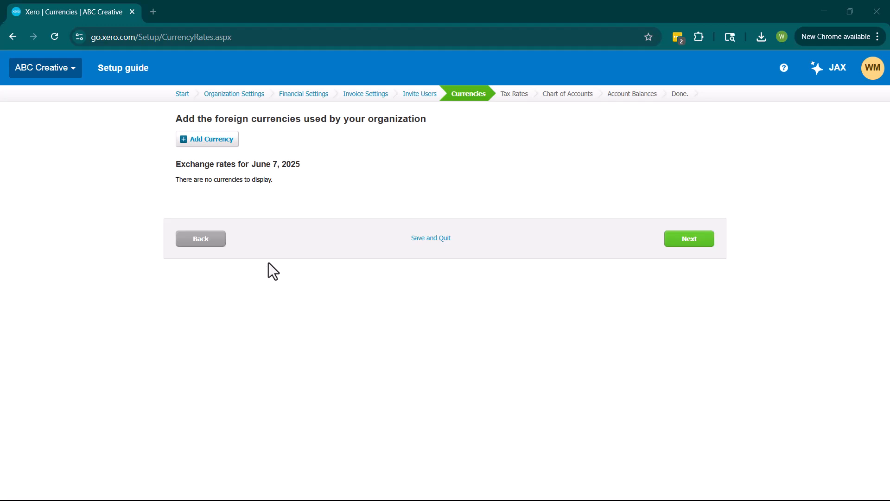
Step: Review the default tax rate table unchanged and continue to Chart of Accounts
click(706, 241)
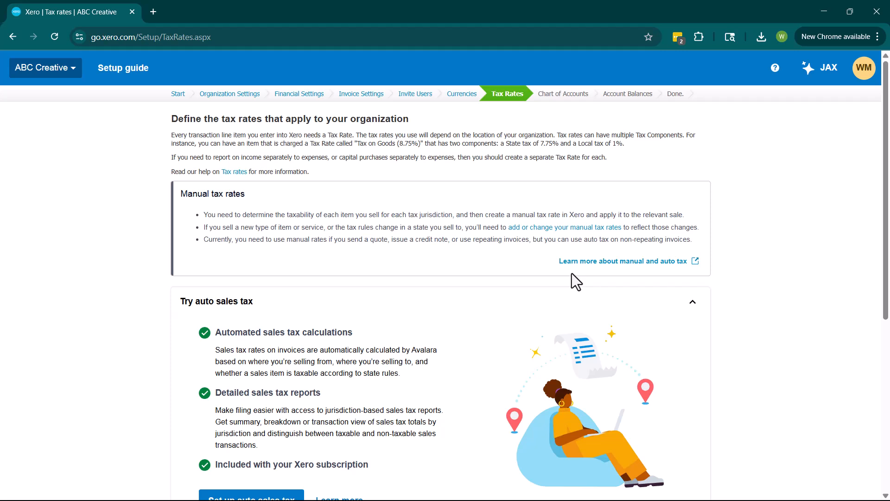
scroll(419, 223, down, 3)
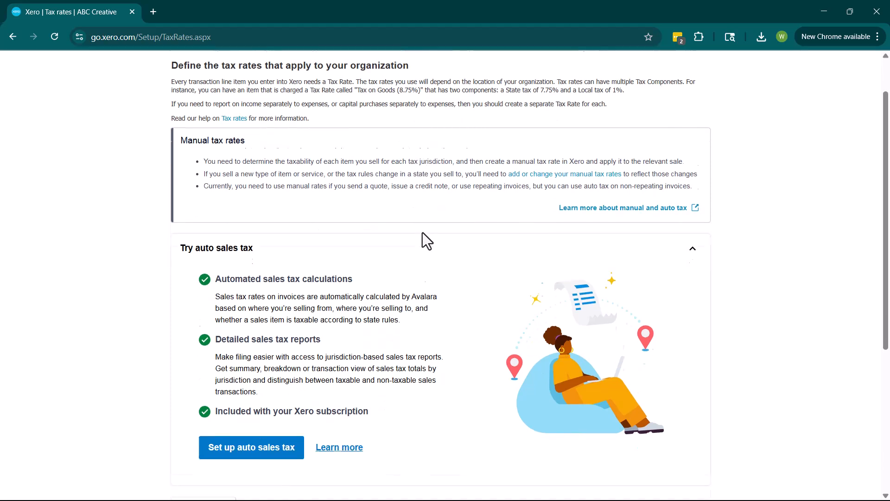
scroll(420, 247, down, 1)
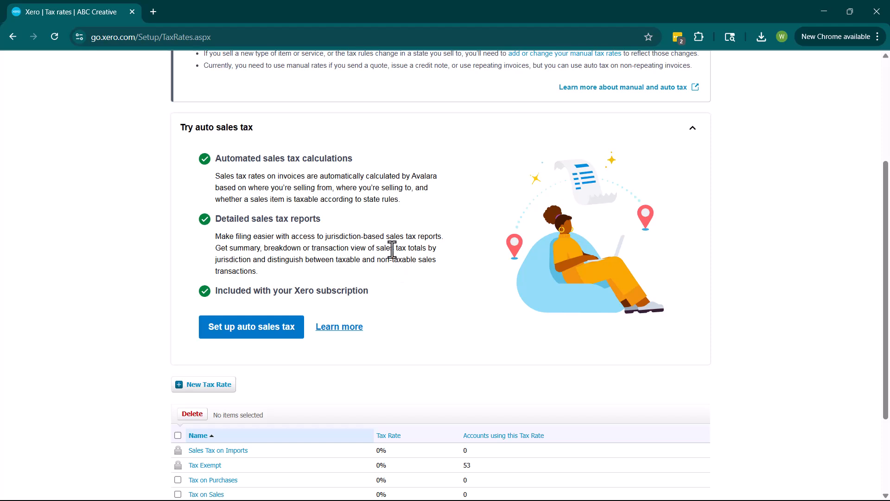
scroll(381, 252, down, 3)
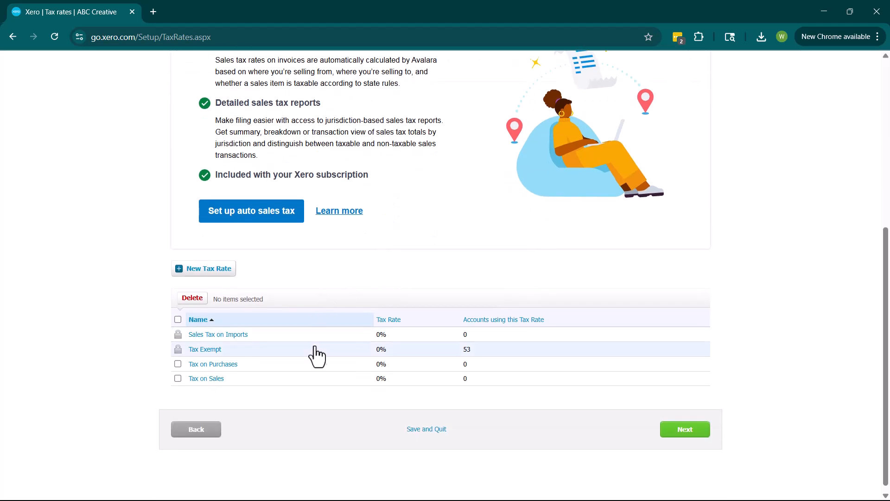
click(670, 434)
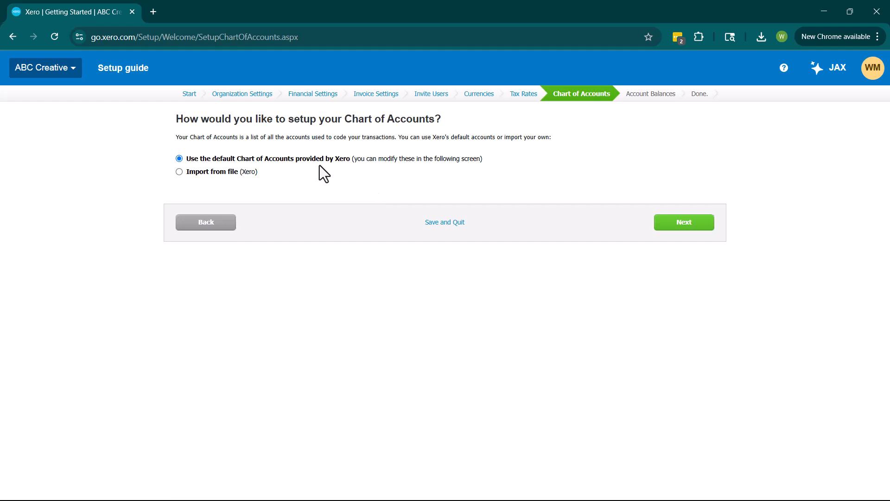
Step: Accept Xero's default chart and scroll through all 53 accounts, codes 120 to 820
click(698, 225)
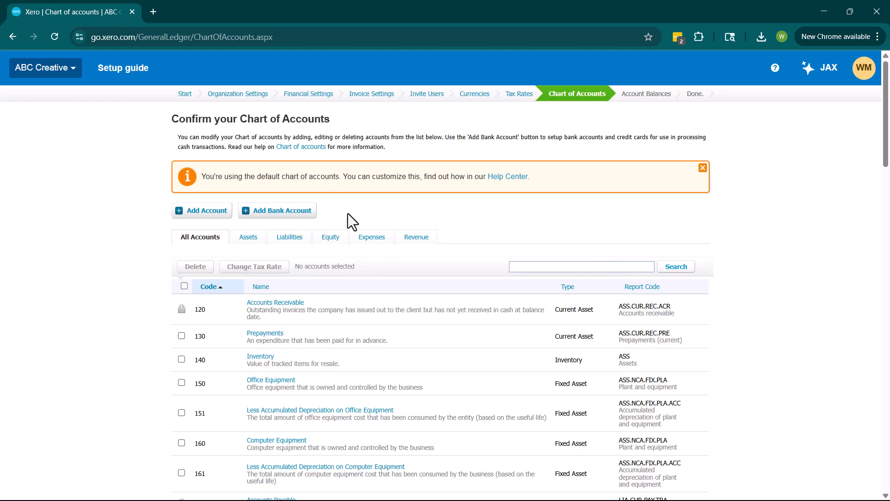
scroll(487, 278, down, 15)
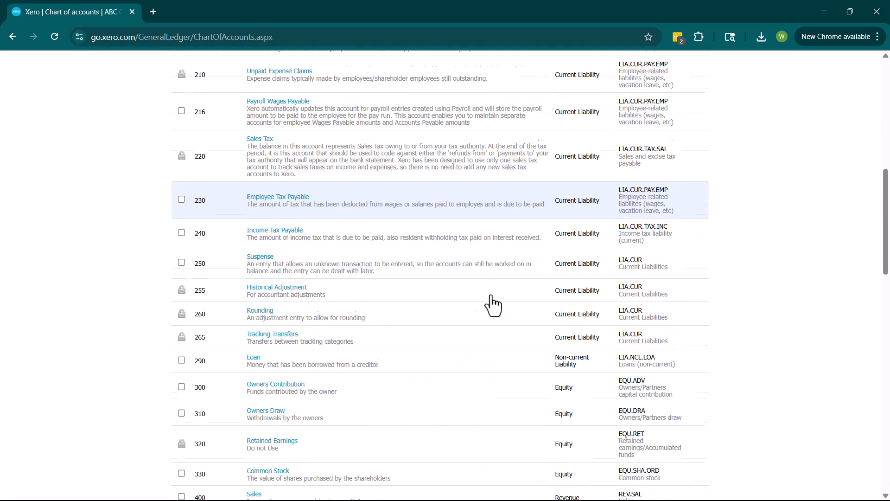
scroll(417, 307, down, 6)
scroll(418, 318, down, 10)
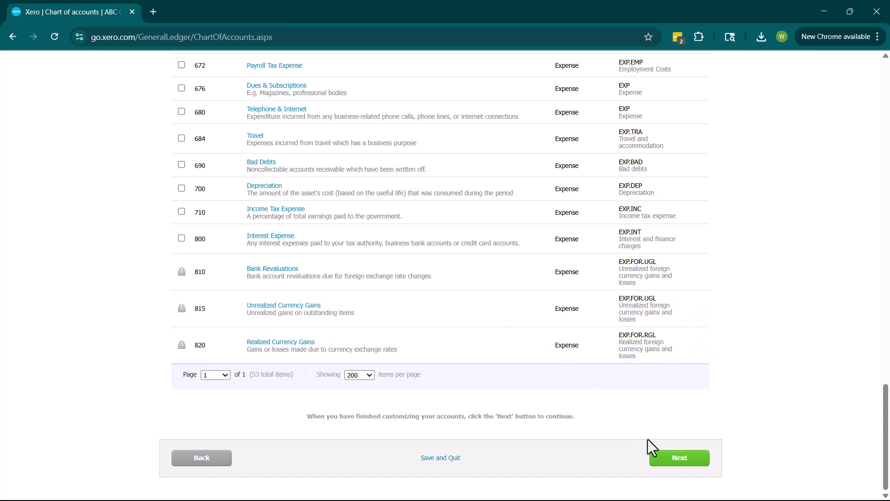
Step: Confirm the chart of accounts and continue anyway with no bank accounts added
click(682, 460)
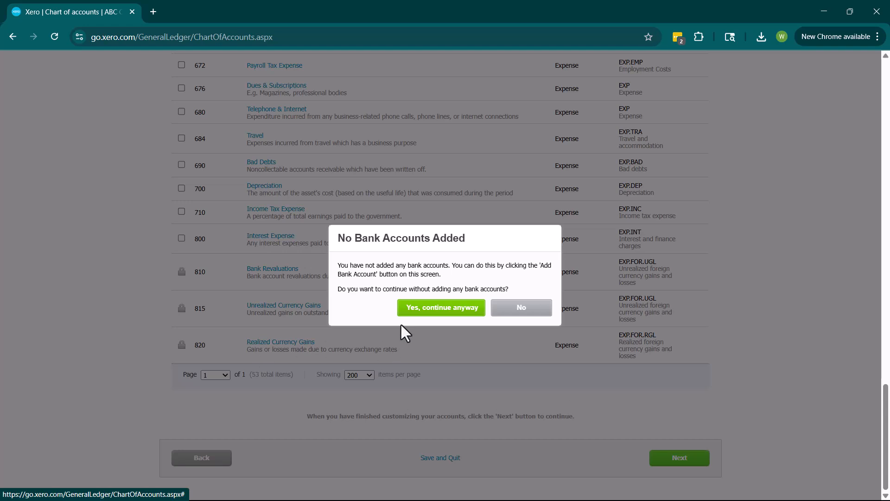
click(410, 311)
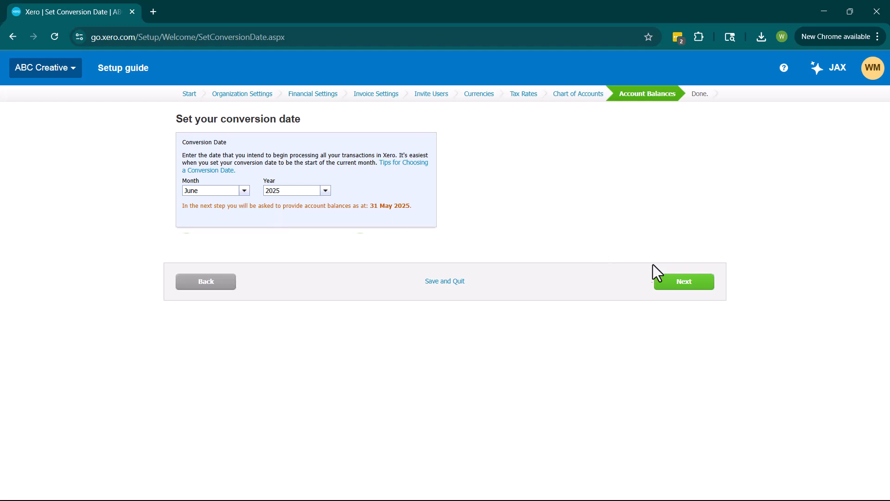
Step: Accept the June 2025 conversion date and leave all 31 May 2025 balances at zero
click(686, 274)
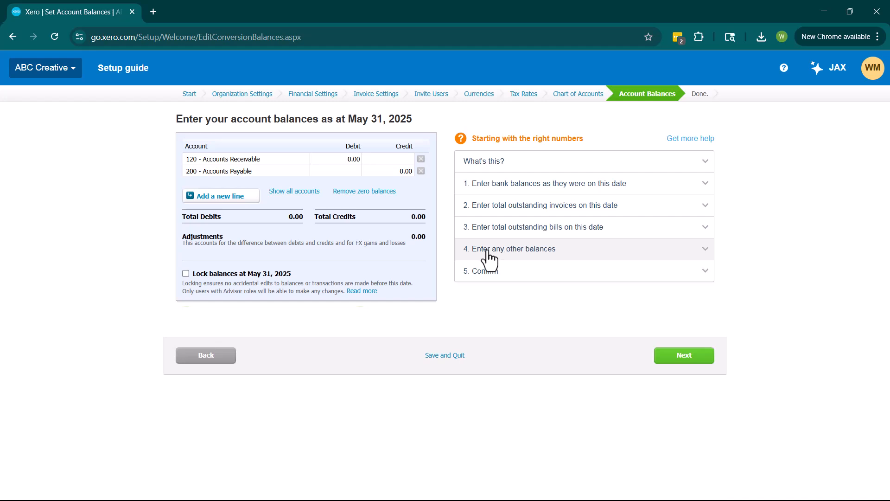
click(694, 355)
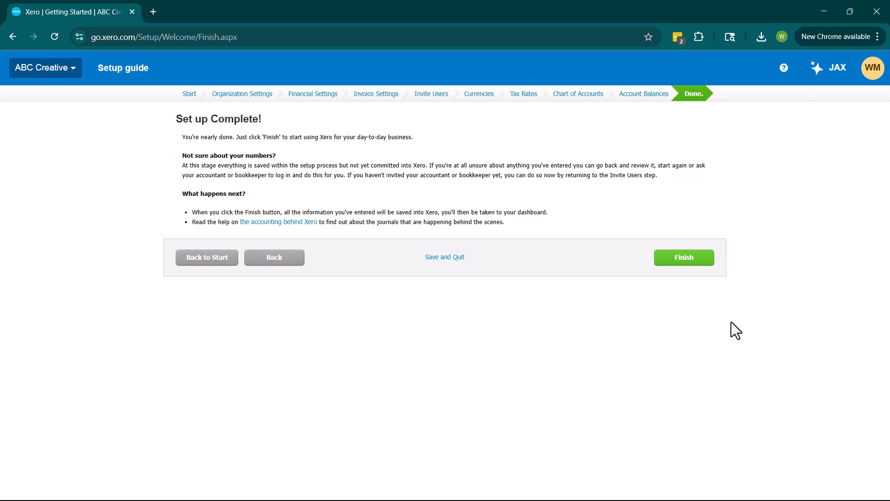
Step: Finish the Xero setup guide so the ABC Creative dashboard starts loading
click(698, 262)
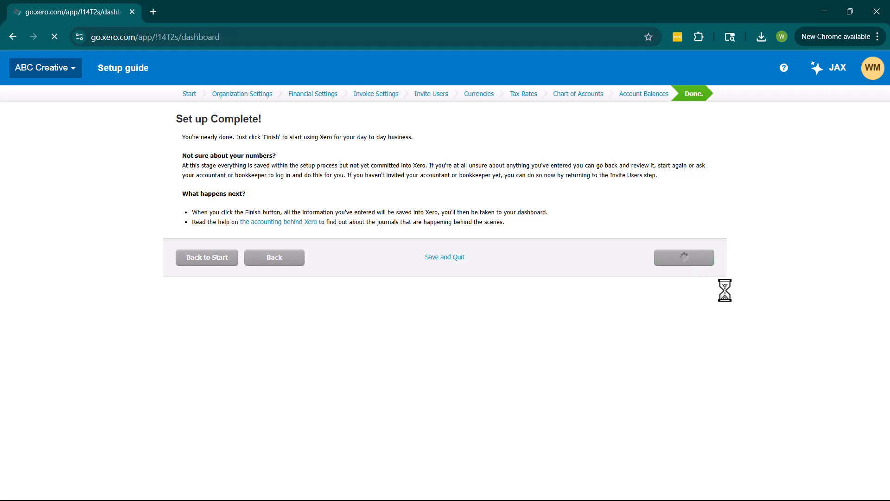